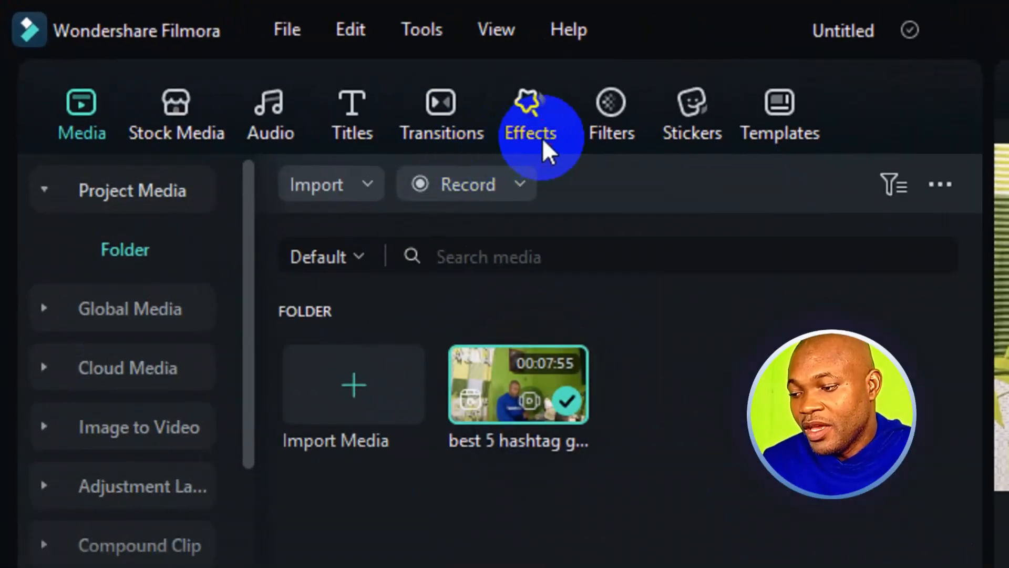
# Search the video effects library for "blur".
pyautogui.click(430, 112)
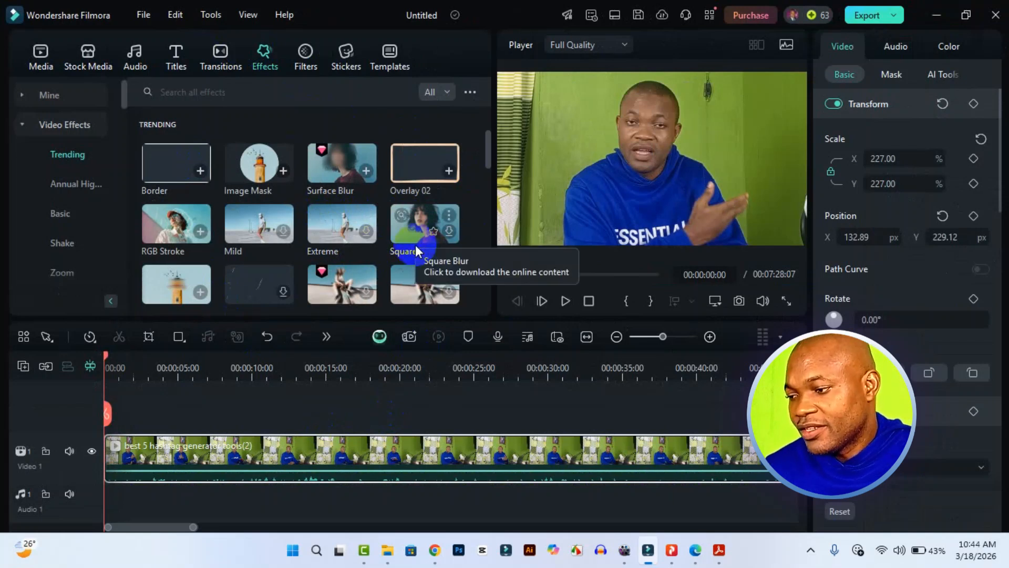
pyautogui.click(314, 96)
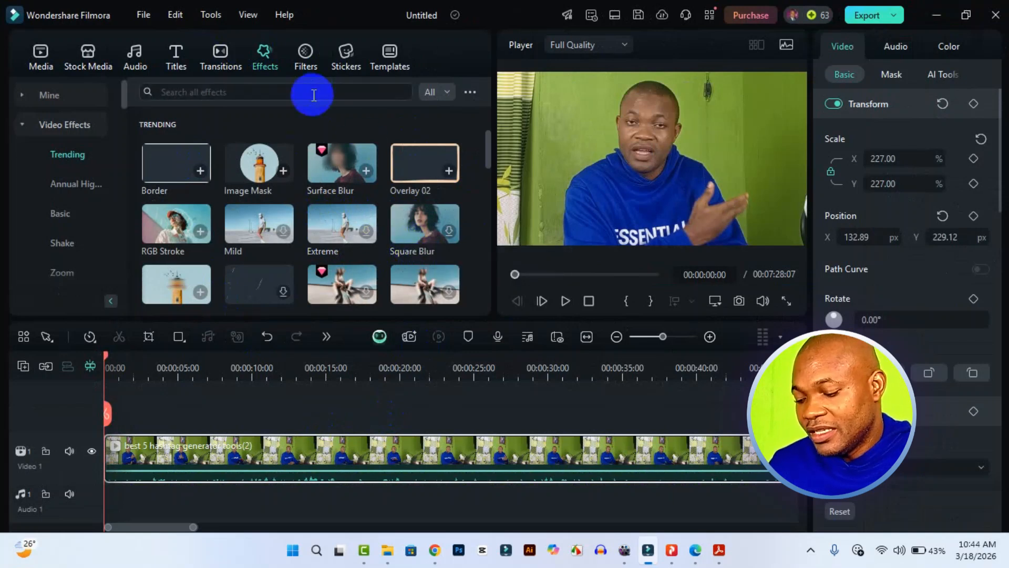
pyautogui.write('blur')
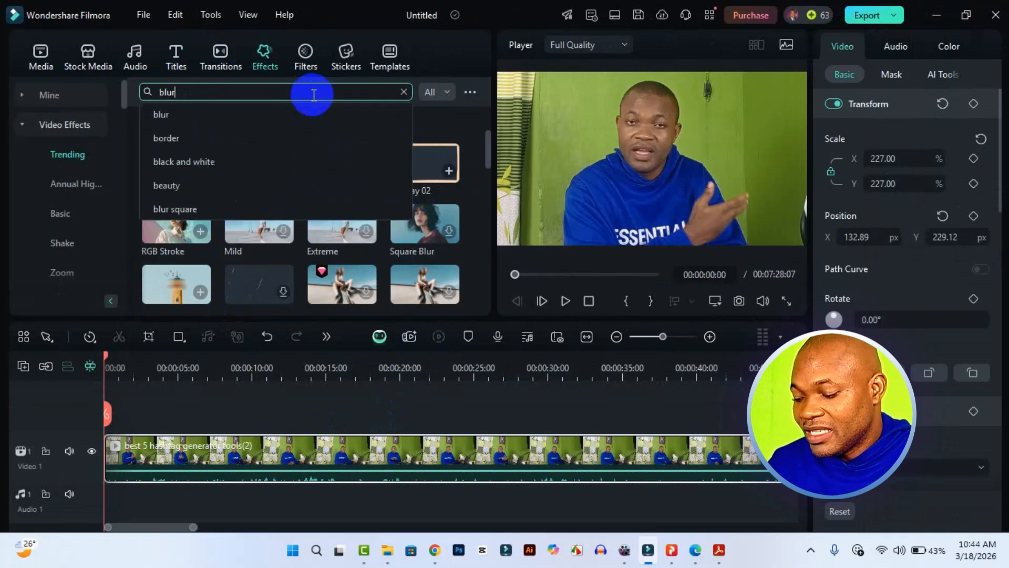
pyautogui.press('Return')
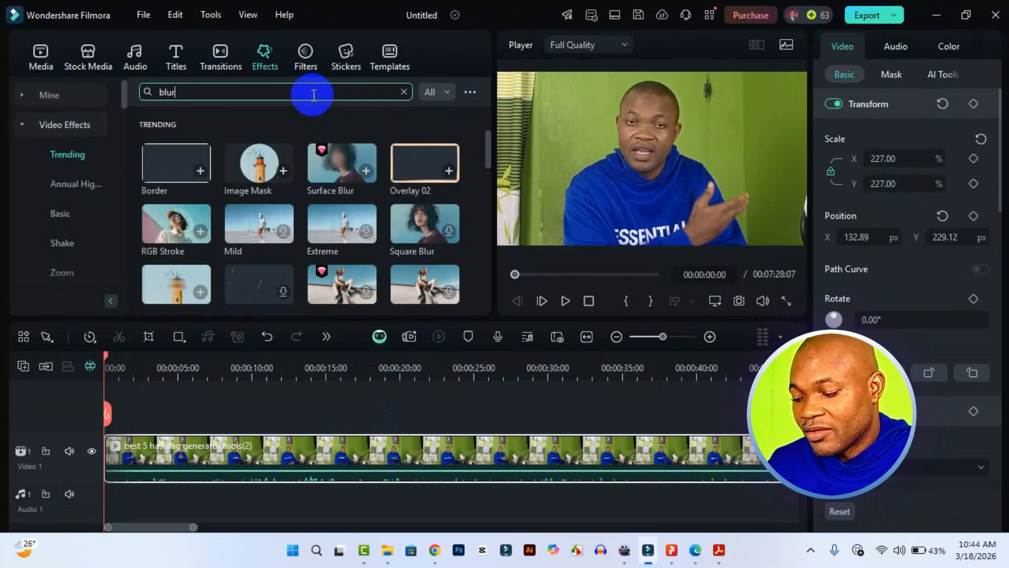
pyautogui.click(314, 95)
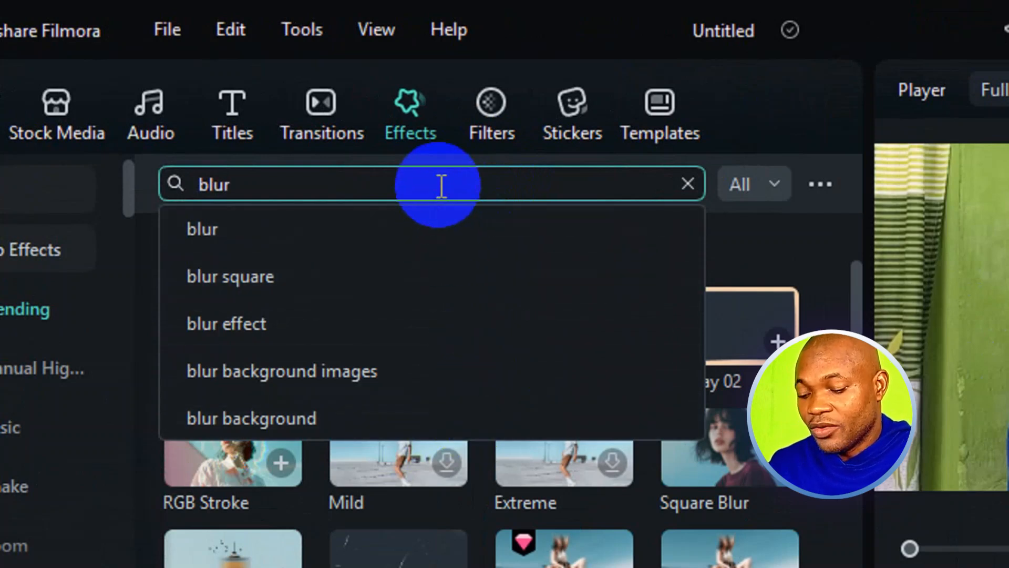
pyautogui.press('Return')
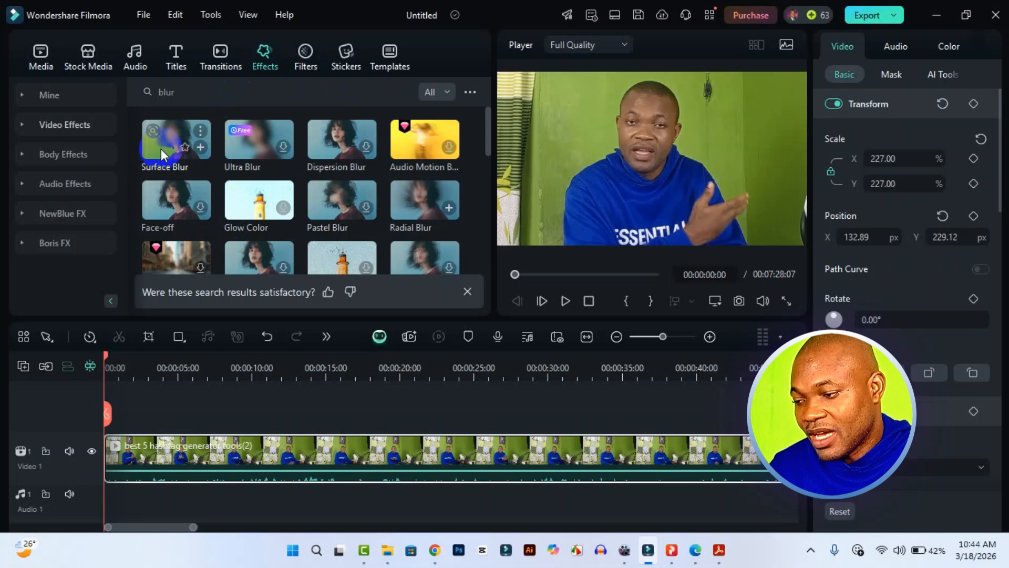
# Add the Surface Blur effect on a track above the start of the clip and move its region over the face.
pyautogui.moveTo(162, 149)
pyautogui.mouseDown()
pyautogui.moveTo(181, 219)
pyautogui.moveTo(180, 373)
pyautogui.moveTo(137, 418)
pyautogui.moveTo(107, 418)
pyautogui.moveTo(116, 418)
pyautogui.mouseUp()
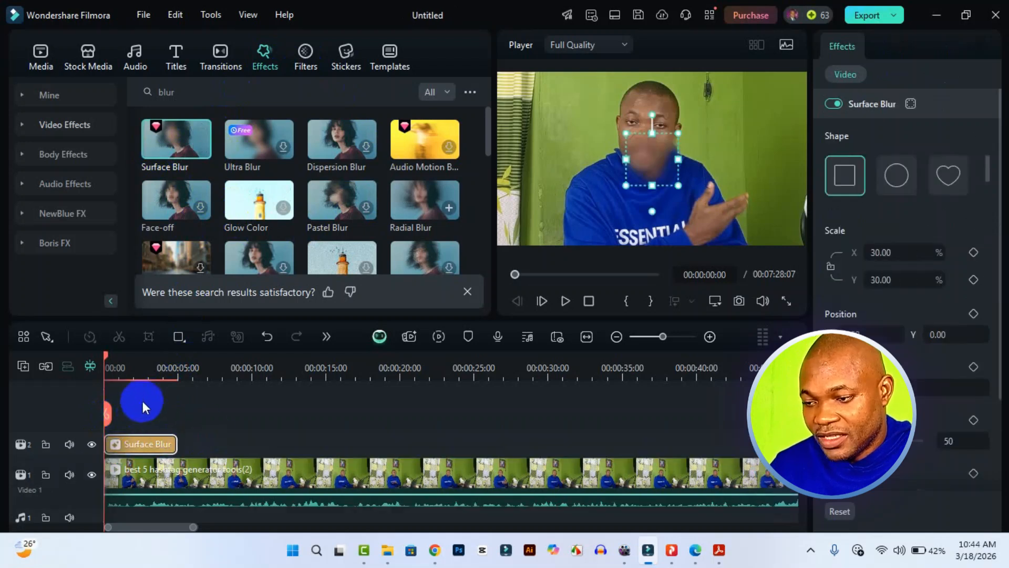
pyautogui.moveTo(652, 157); pyautogui.dragTo(642, 128)
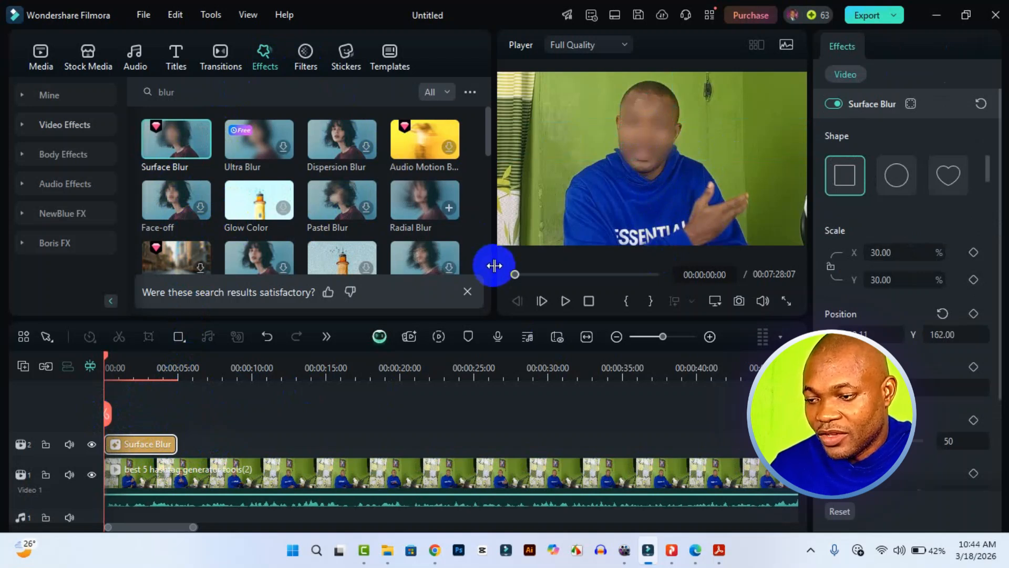
# Play to 00:00:02:10, reposition the blur region over the turned face and enlarge it to a scale of about 34.67%.
pyautogui.press('space')
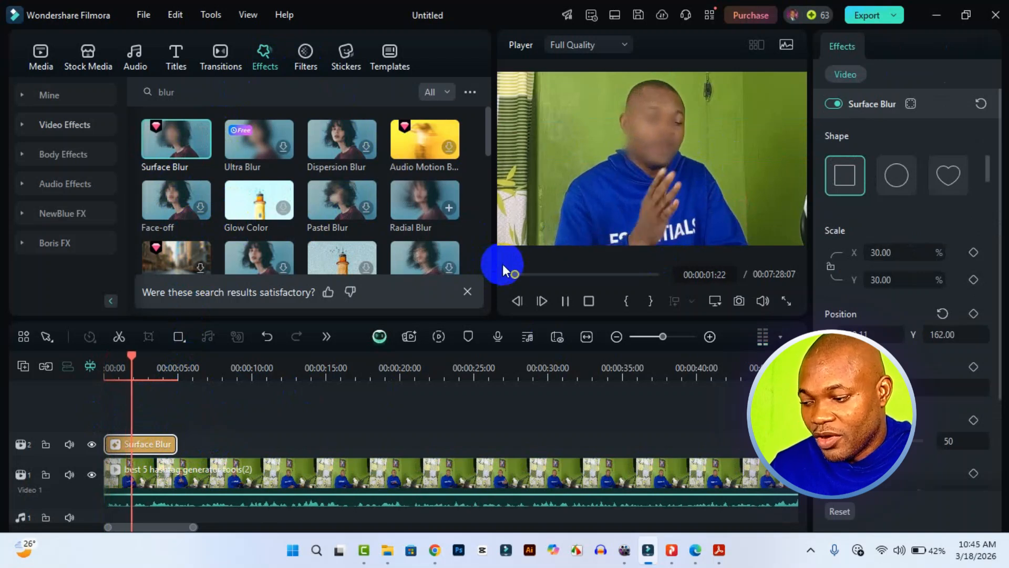
pyautogui.press('space')
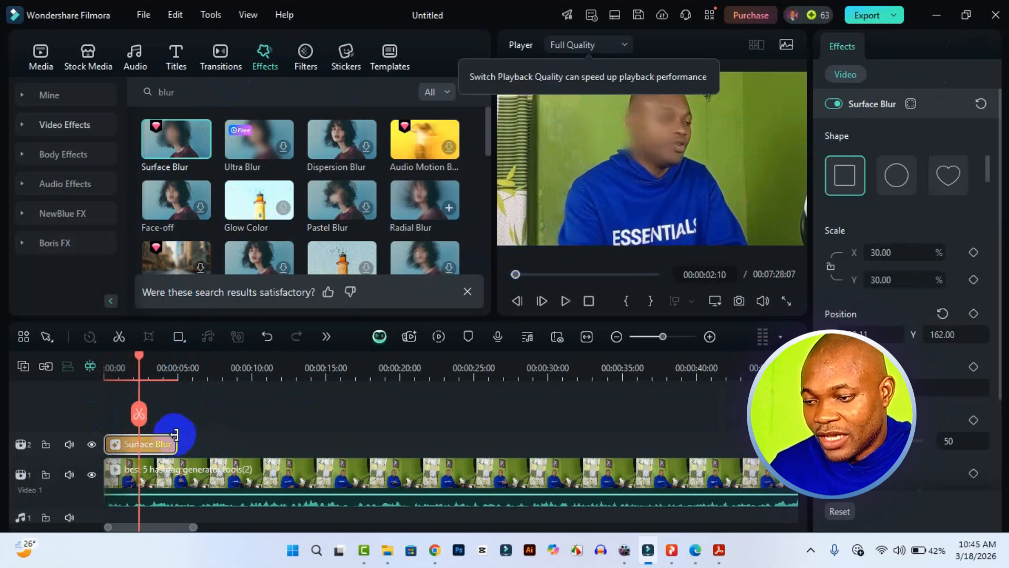
pyautogui.click(157, 444)
pyautogui.moveTo(661, 133); pyautogui.dragTo(679, 131)
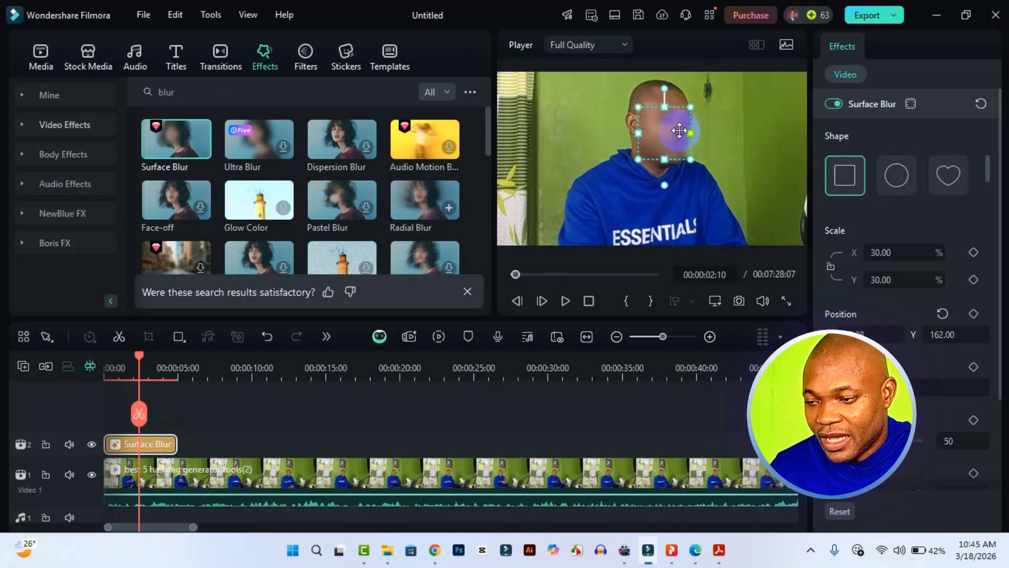
pyautogui.click(689, 103)
pyautogui.click(667, 124)
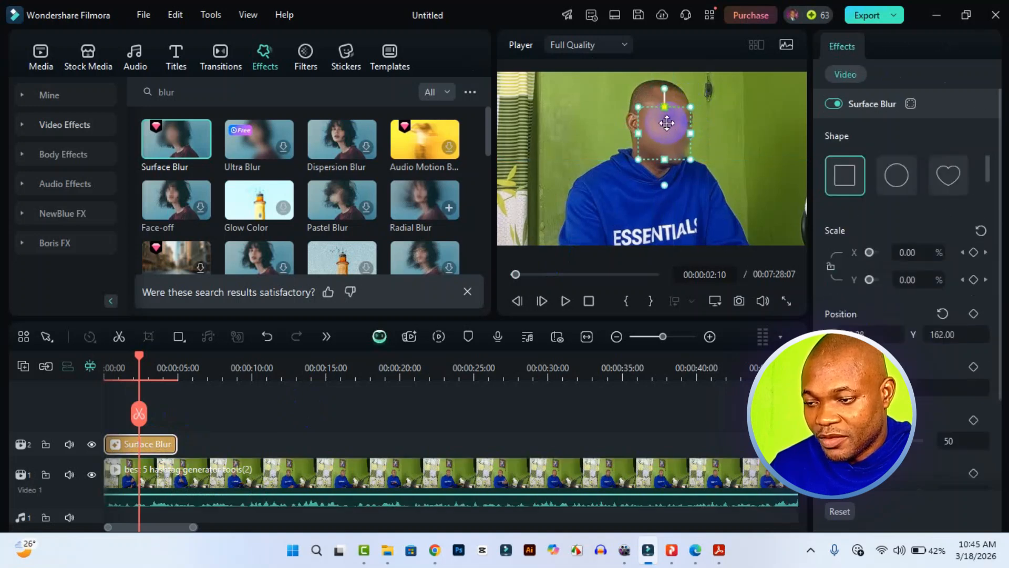
pyautogui.moveTo(690, 106); pyautogui.dragTo(699, 99)
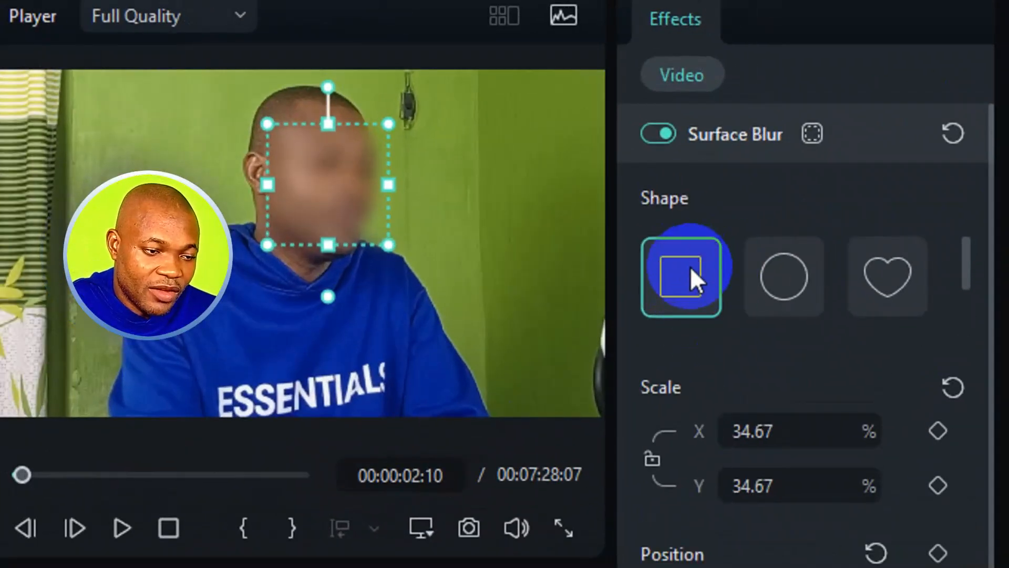
# Try the circle and heart shapes for the Surface Blur region and return to the square shape.
pyautogui.click(769, 292)
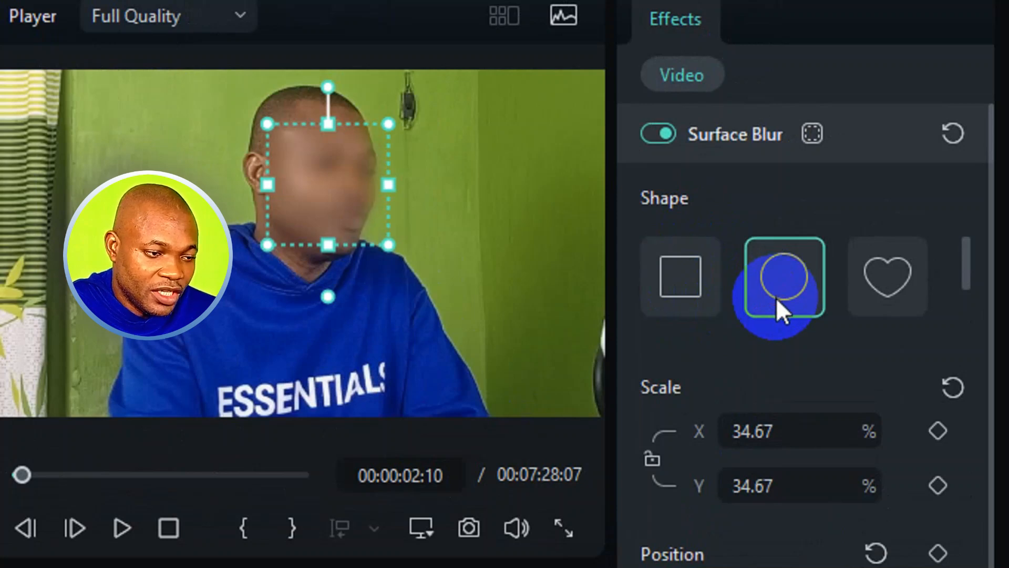
pyautogui.click(870, 286)
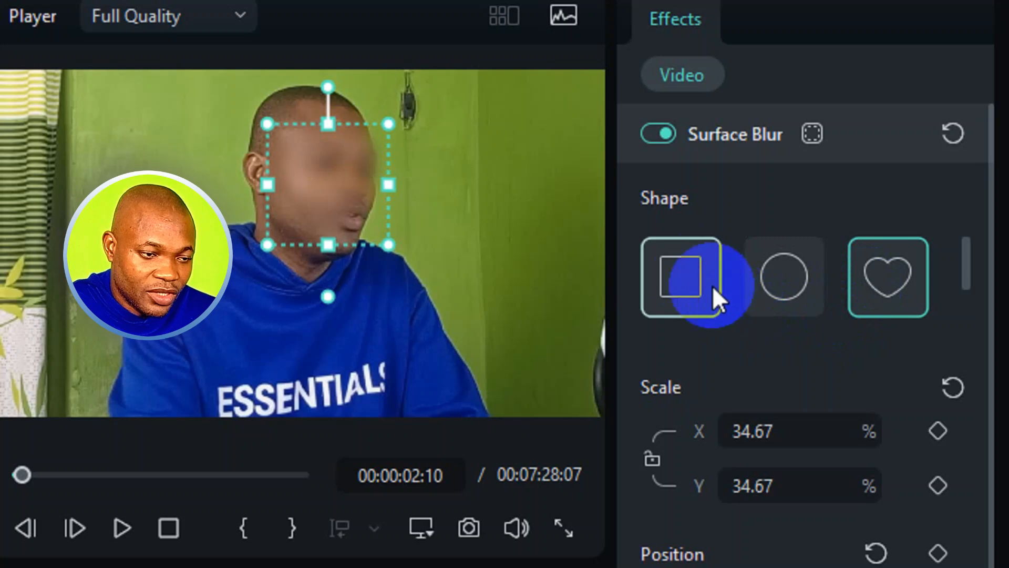
pyautogui.click(689, 276)
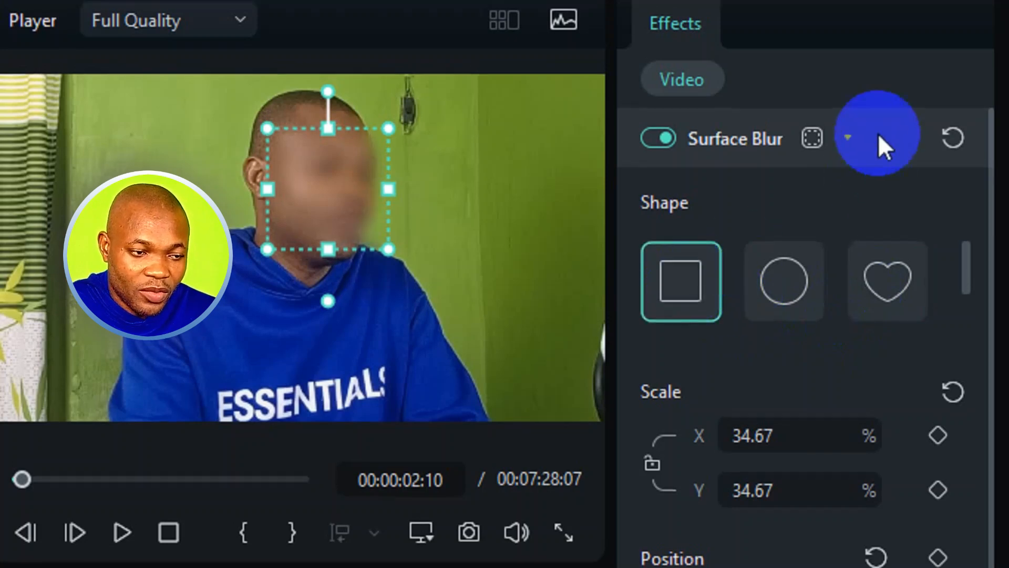
pyautogui.click(843, 145)
pyautogui.click(843, 145)
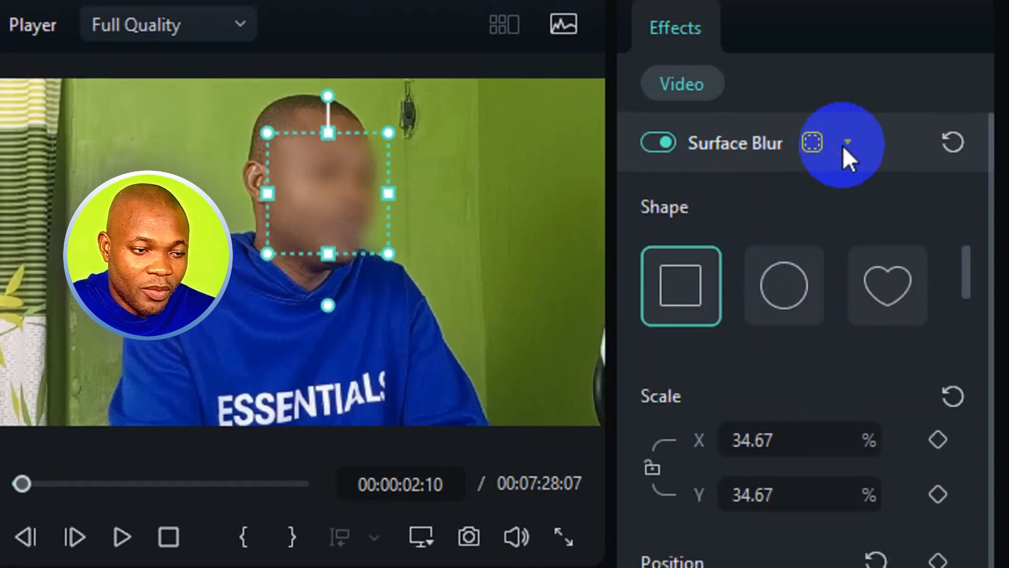
pyautogui.click(844, 145)
pyautogui.click(843, 145)
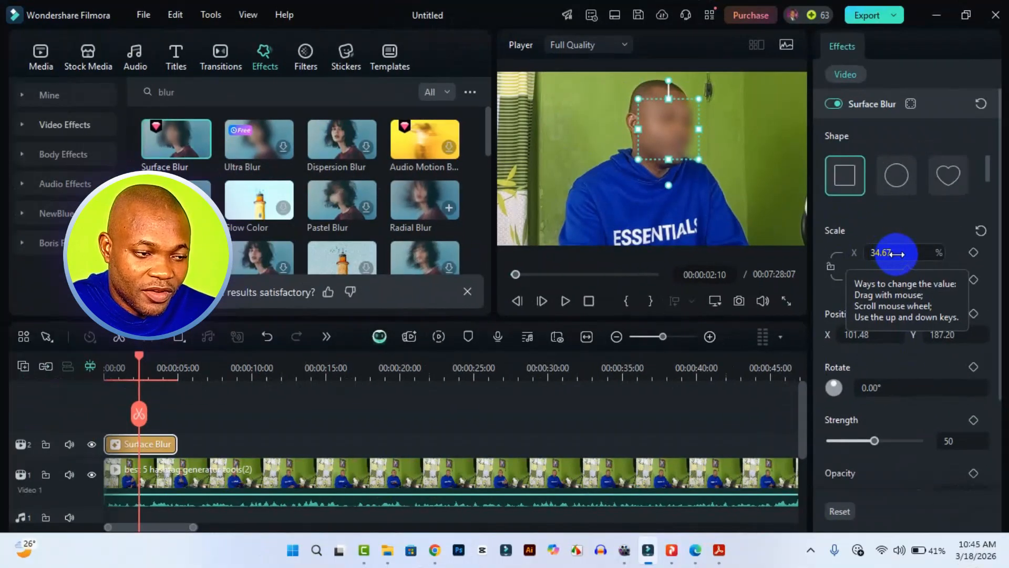
# Widen the Surface Blur region to a horizontal scale of 45.67% and raise its strength to 100.
pyautogui.moveTo(900, 254); pyautogui.dragTo(897, 255)
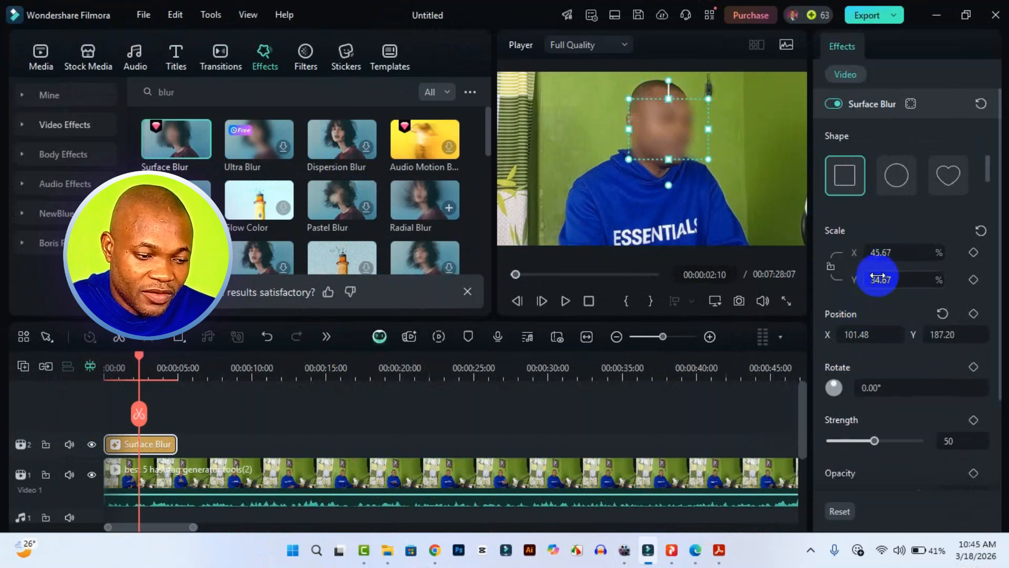
pyautogui.scroll(-1, 894, 424)
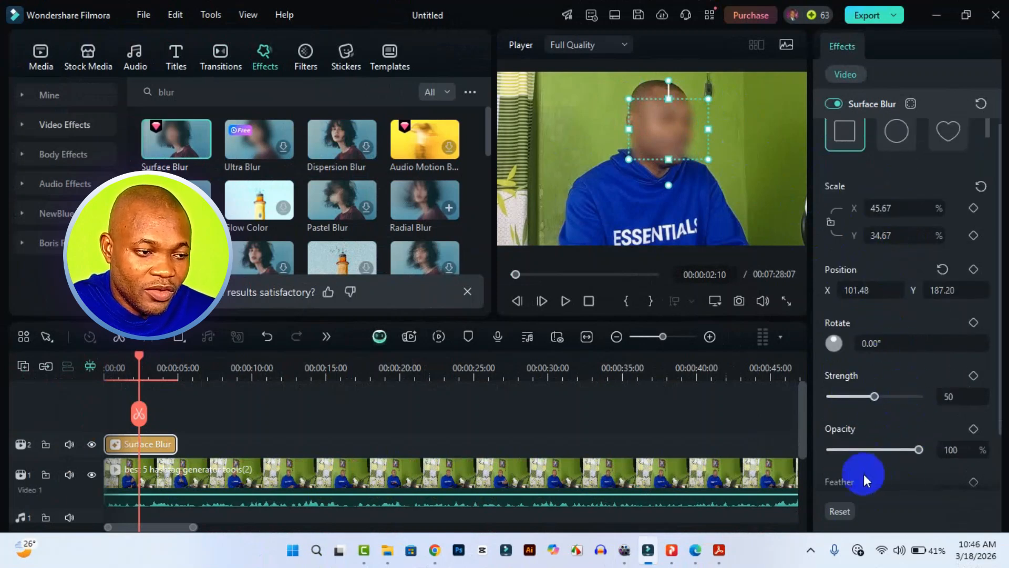
pyautogui.moveTo(874, 396); pyautogui.dragTo(919, 405)
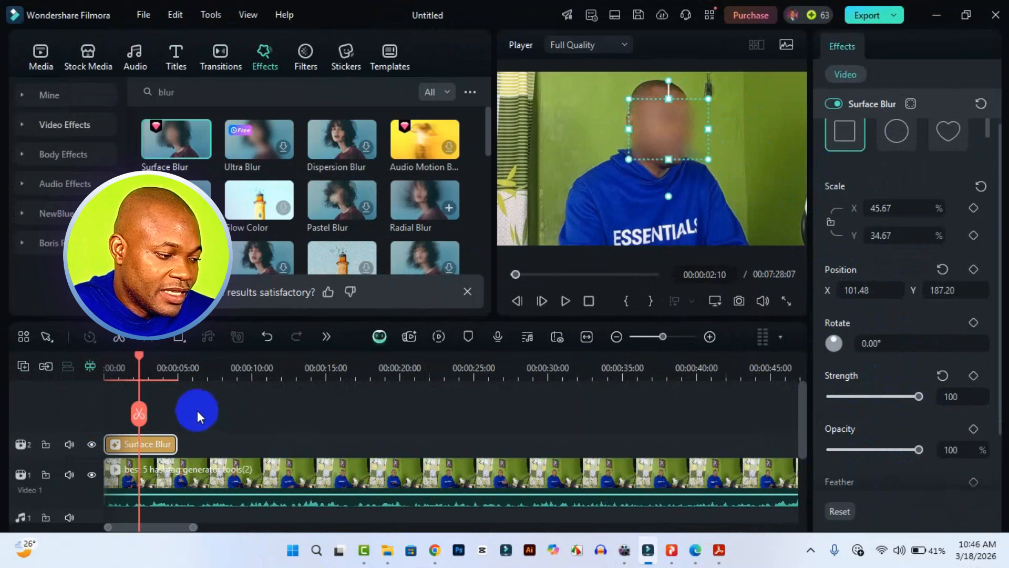
# Preview the blurred face by playing the clip from near its beginning.
pyautogui.click(123, 362)
pyautogui.moveTo(123, 363)
pyautogui.mouseDown()
pyautogui.moveTo(102, 362)
pyautogui.moveTo(106, 370)
pyautogui.mouseUp()
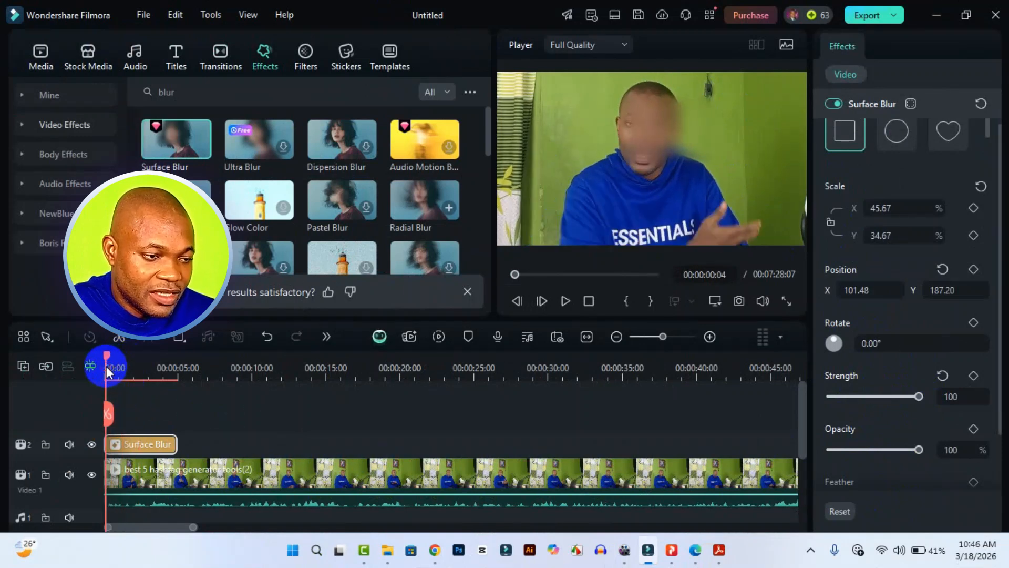
pyautogui.press('space')
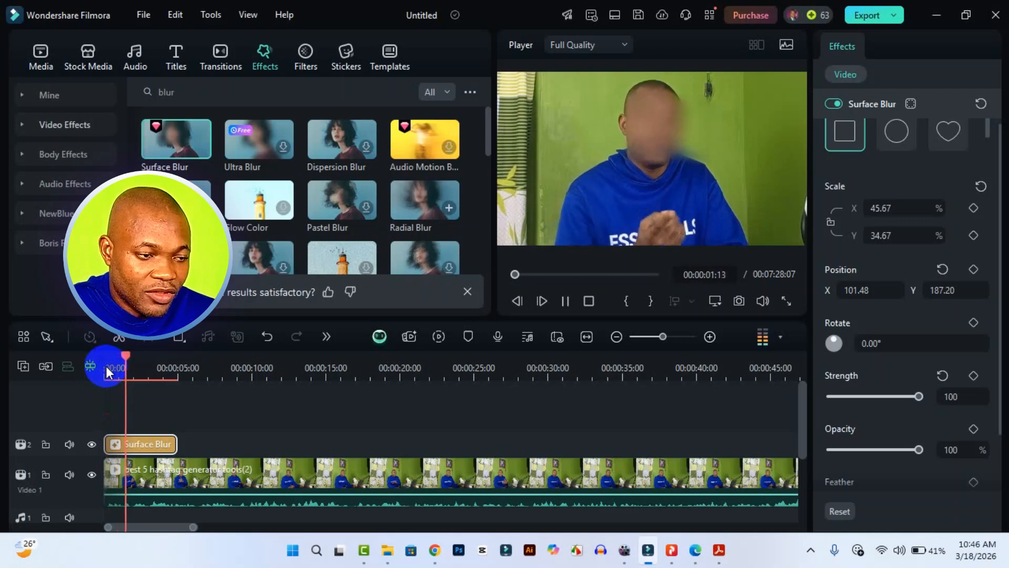
pyautogui.press('space')
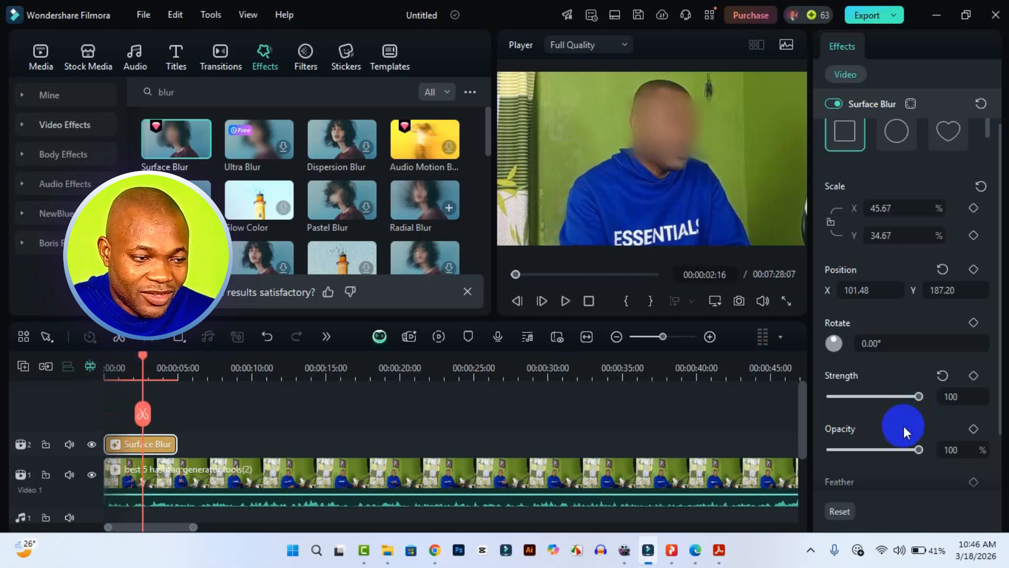
# Set the Surface Blur strength to 50 and move the playhead to 00:00:01:09.
pyautogui.moveTo(919, 396); pyautogui.dragTo(876, 398)
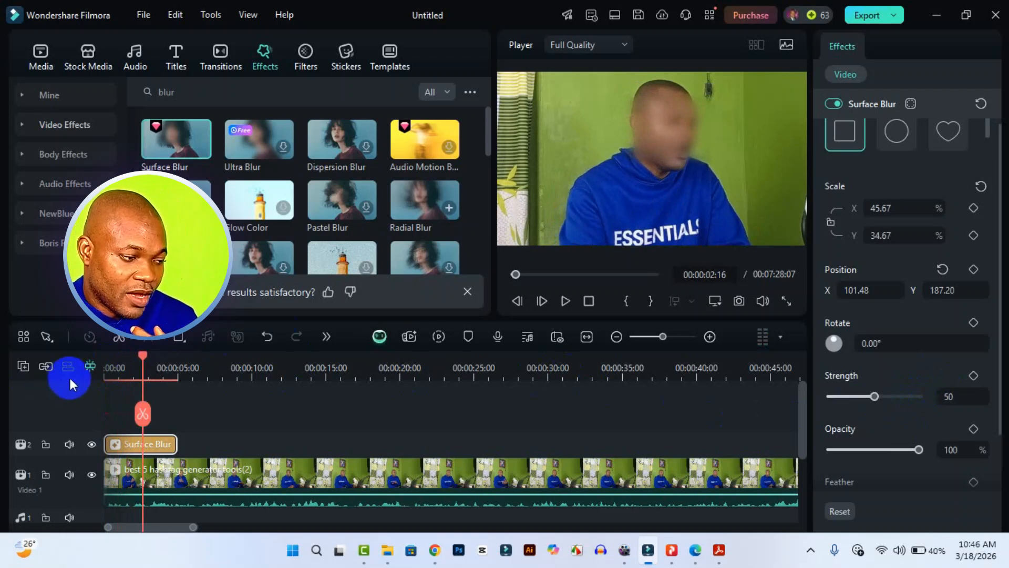
pyautogui.moveTo(105, 371); pyautogui.dragTo(123, 362)
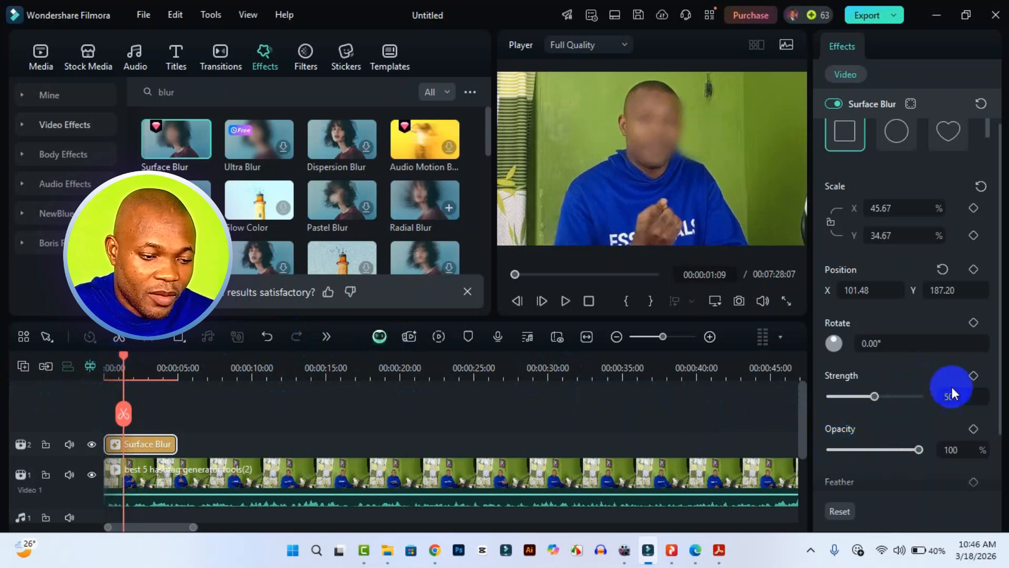
# Try lowering the Surface Blur opacity to 54% and restore it to 100%.
pyautogui.moveTo(919, 449)
pyautogui.mouseDown()
pyautogui.moveTo(895, 451)
pyautogui.moveTo(904, 450)
pyautogui.mouseUp()
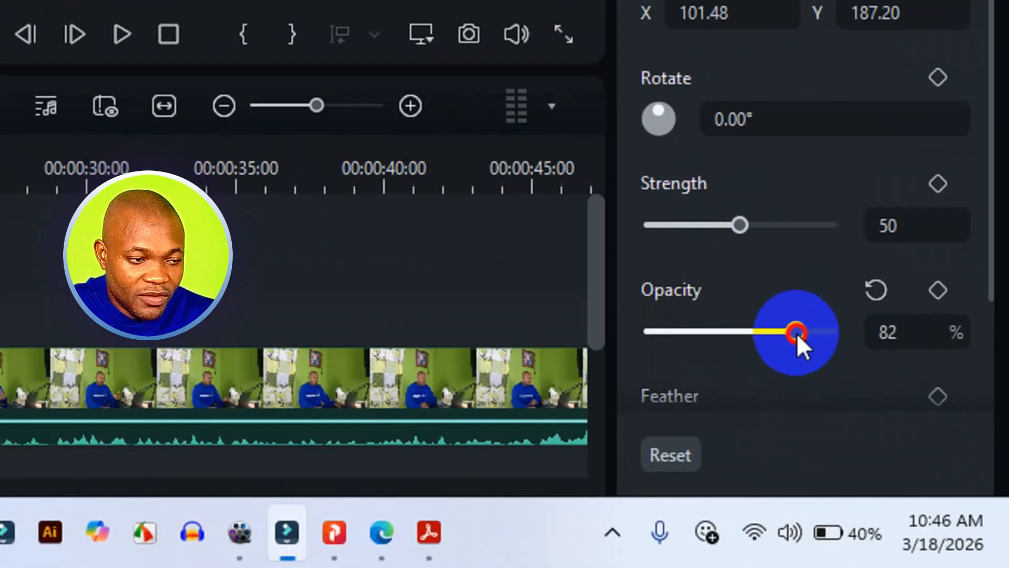
pyautogui.moveTo(797, 333); pyautogui.dragTo(749, 336)
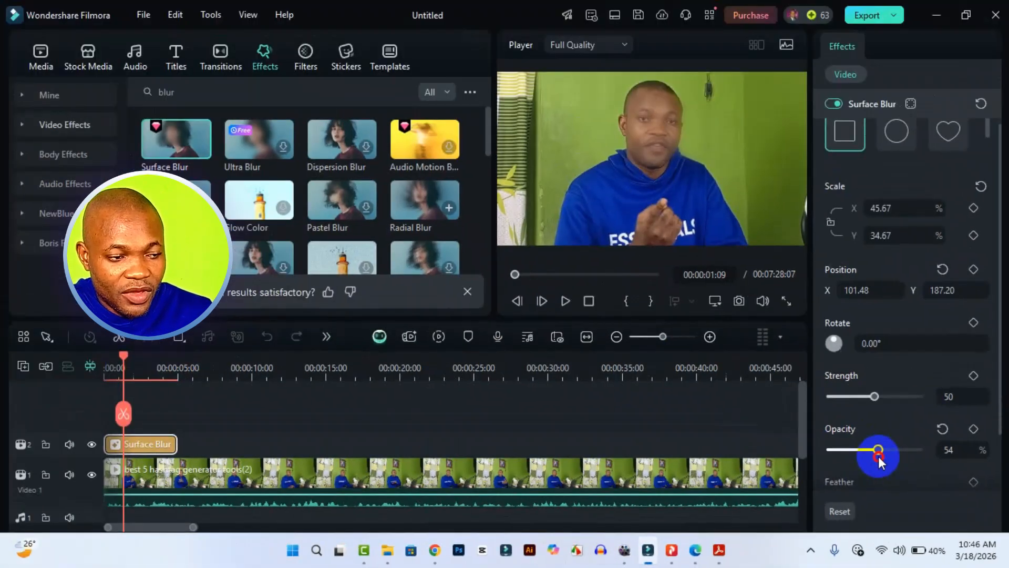
pyautogui.moveTo(879, 456); pyautogui.dragTo(950, 458)
# Set the Surface Blur feather to 41.
pyautogui.scroll(-1, 933, 472)
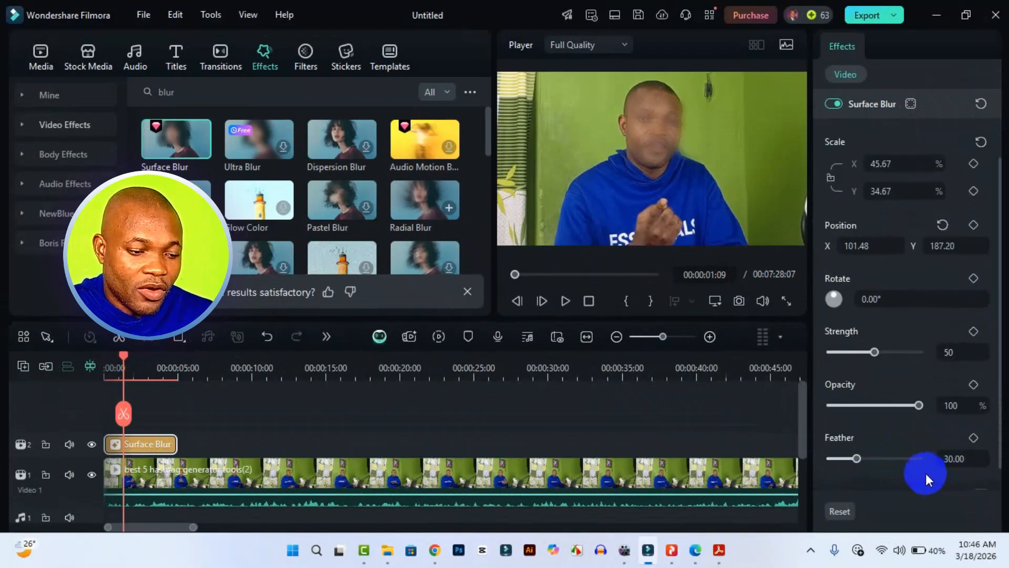
pyautogui.scroll(-1, 926, 474)
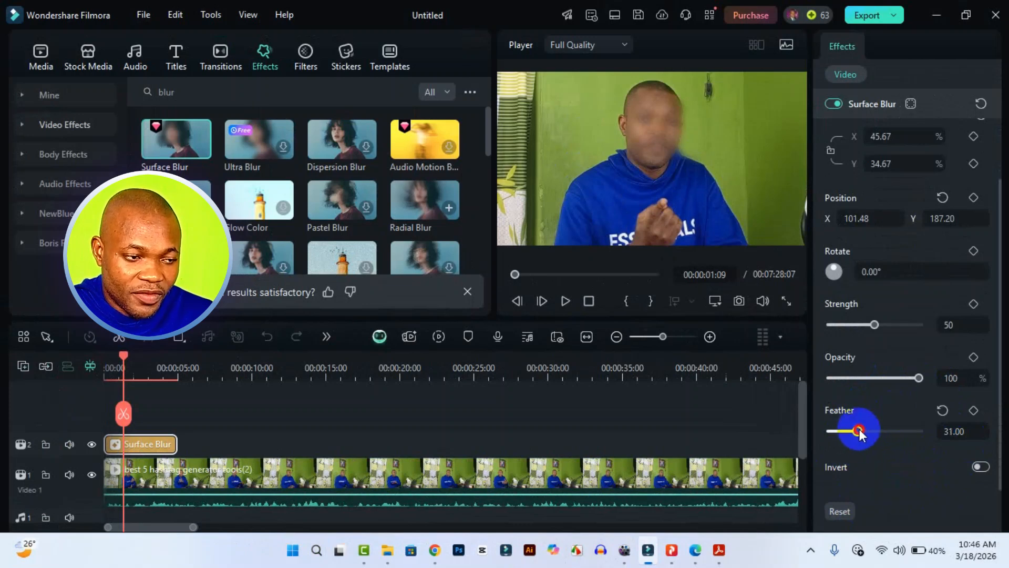
pyautogui.moveTo(862, 432); pyautogui.dragTo(868, 433)
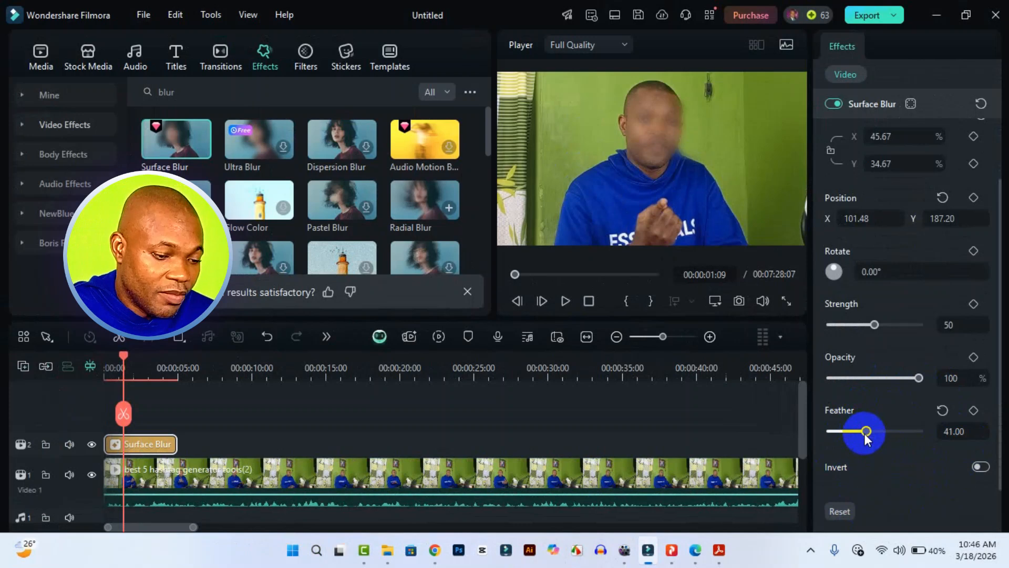
pyautogui.moveTo(864, 433); pyautogui.dragTo(864, 433)
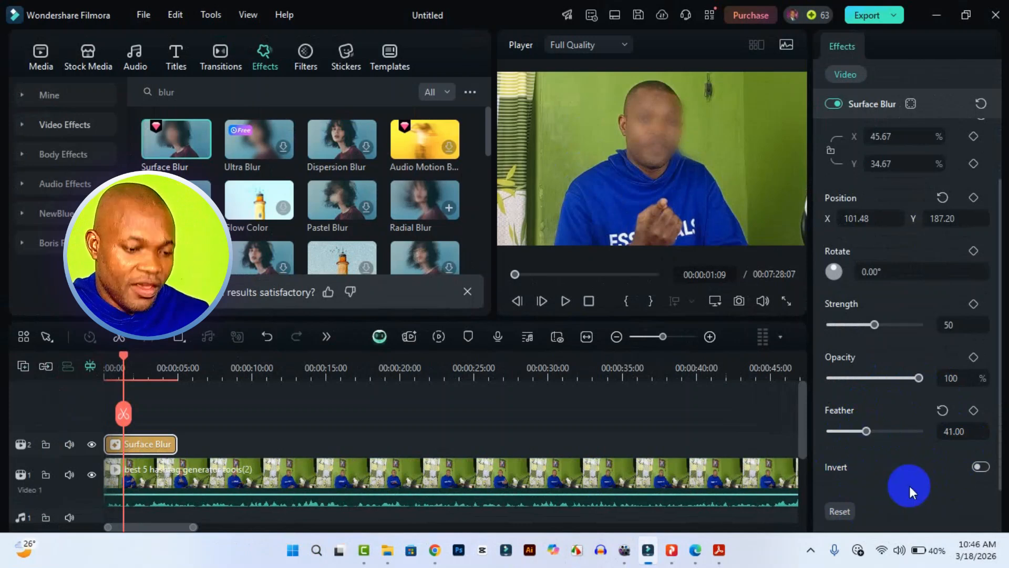
# Try inverting the Surface Blur so the area around the face is blurred, and switch the inversion off again.
pyautogui.click(981, 467)
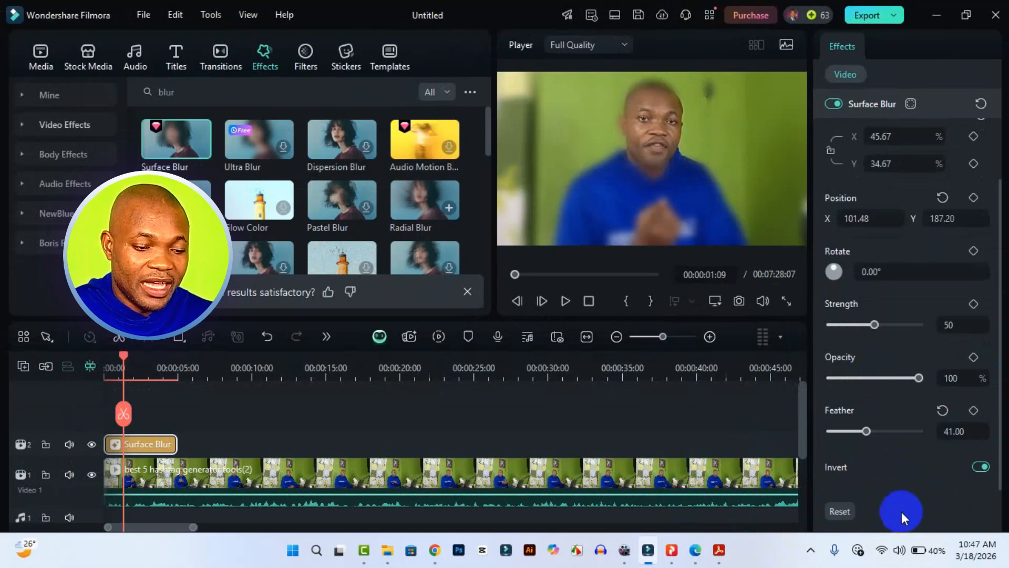
pyautogui.click(980, 466)
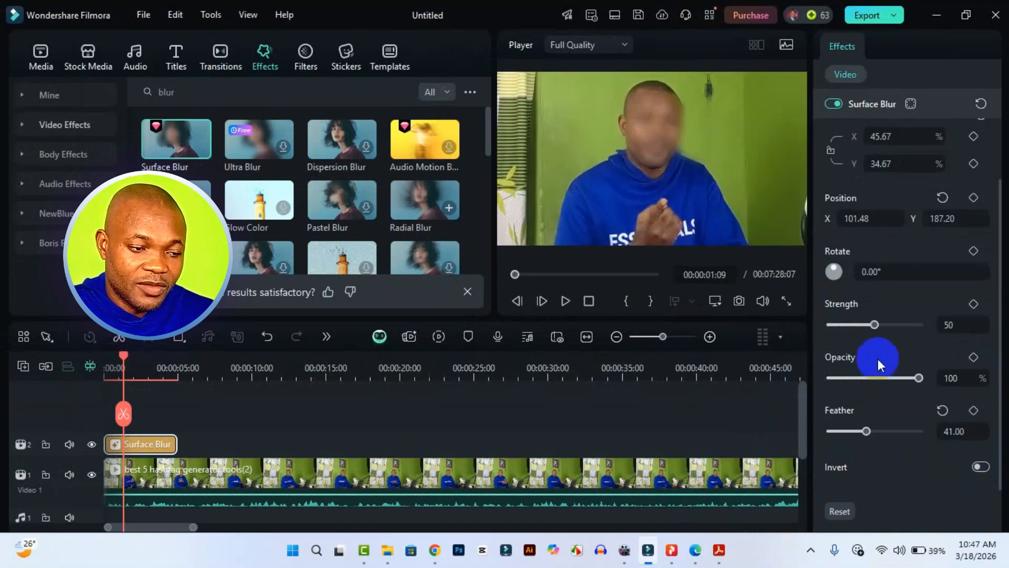
# Play the clip from near its beginning to check the feathered blur over the face.
pyautogui.scroll(1, 915, 276)
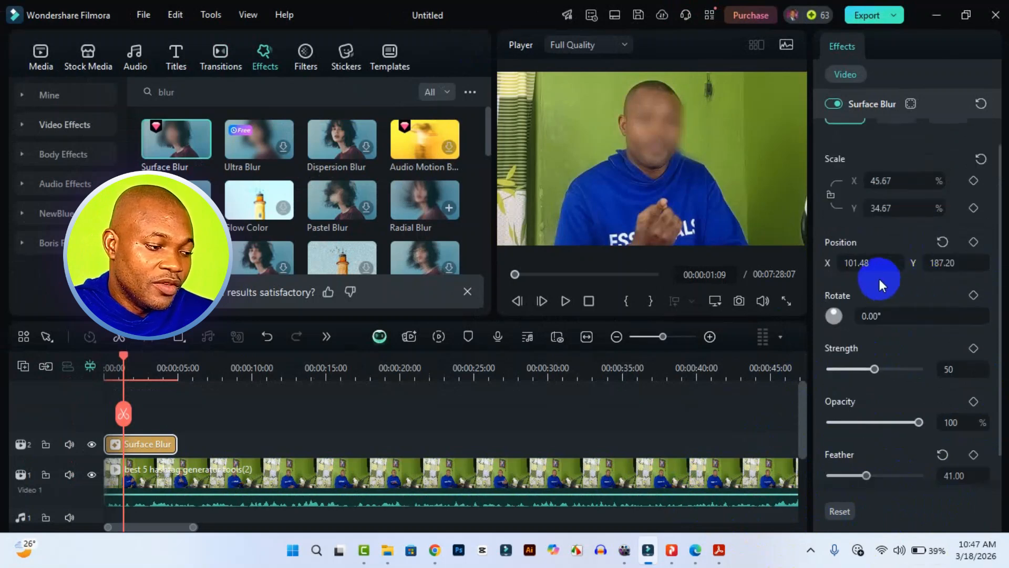
pyautogui.scroll(1, 879, 279)
pyautogui.moveTo(124, 361); pyautogui.dragTo(106, 371)
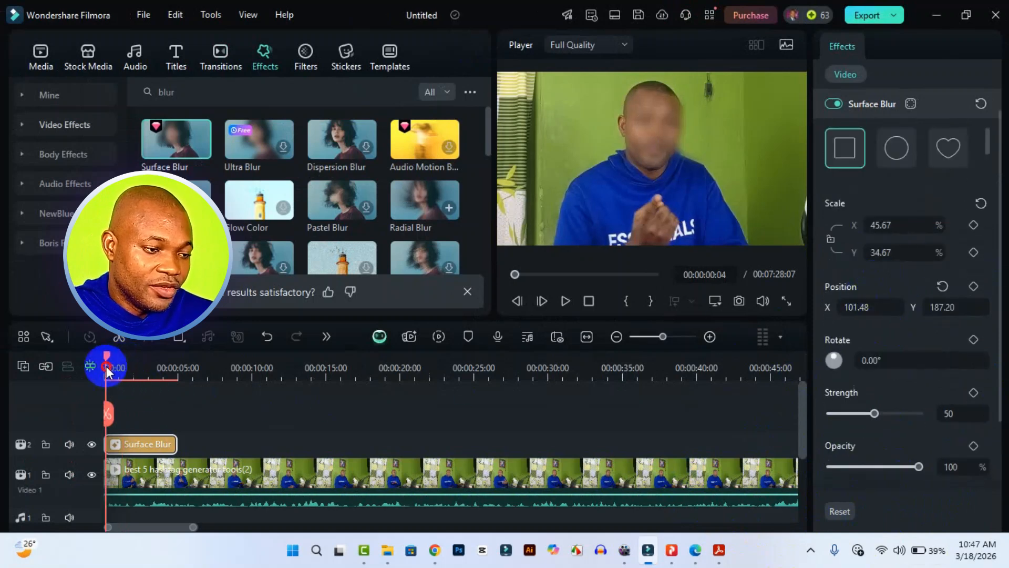
pyautogui.press('space')
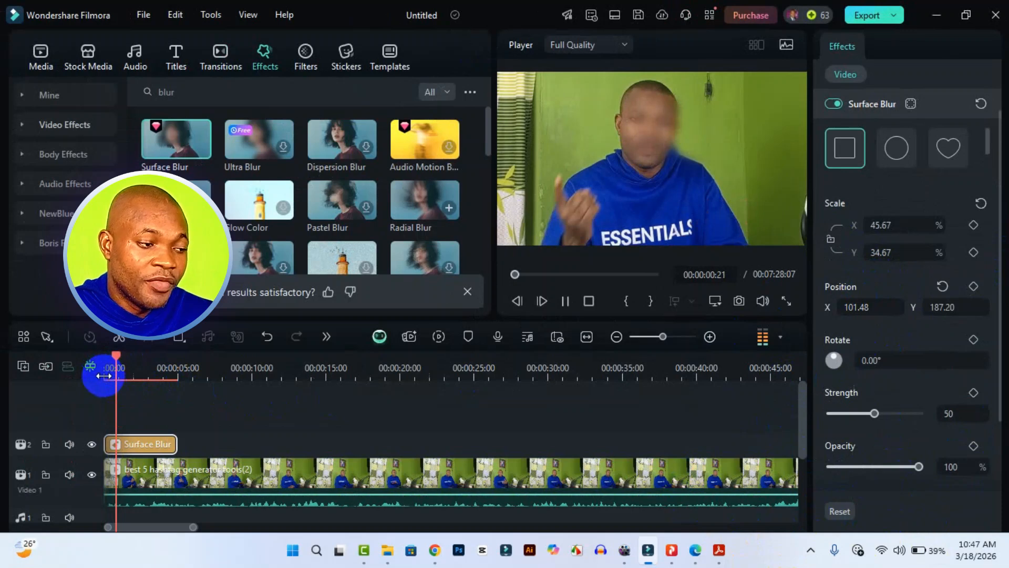
pyautogui.press('space')
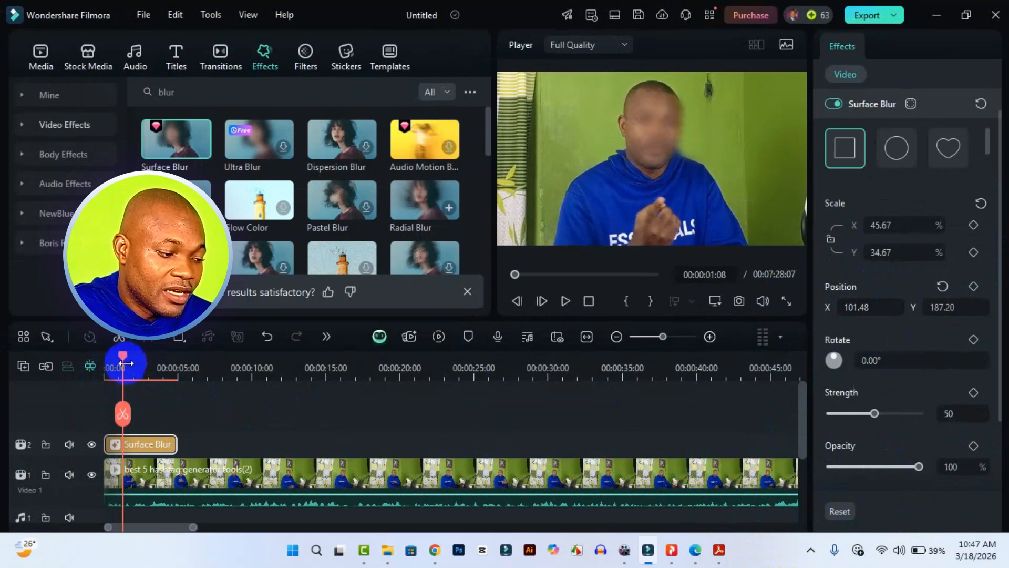
# Extend the Surface Blur effect on the timeline so it ends at about 37 seconds.
pyautogui.moveTo(175, 445); pyautogui.dragTo(657, 432)
pyautogui.moveTo(125, 360); pyautogui.dragTo(128, 430)
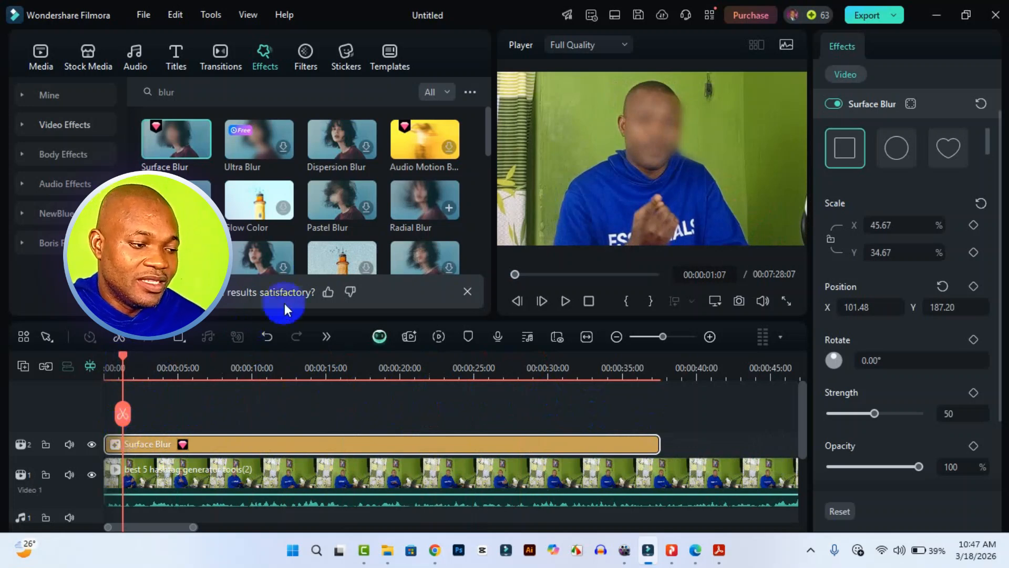
pyautogui.scroll(-5, 352, 234)
pyautogui.scroll(5, 377, 213)
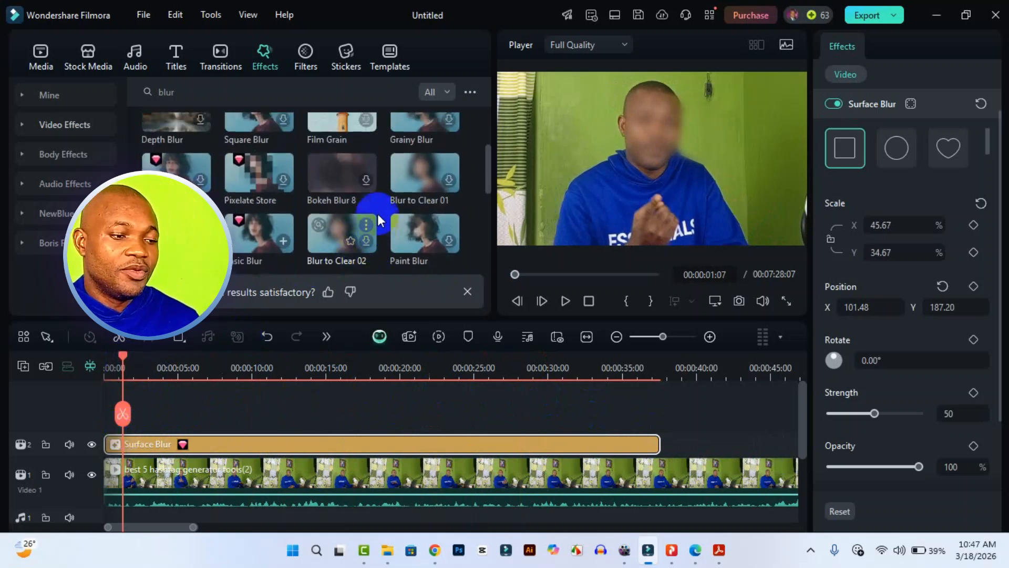